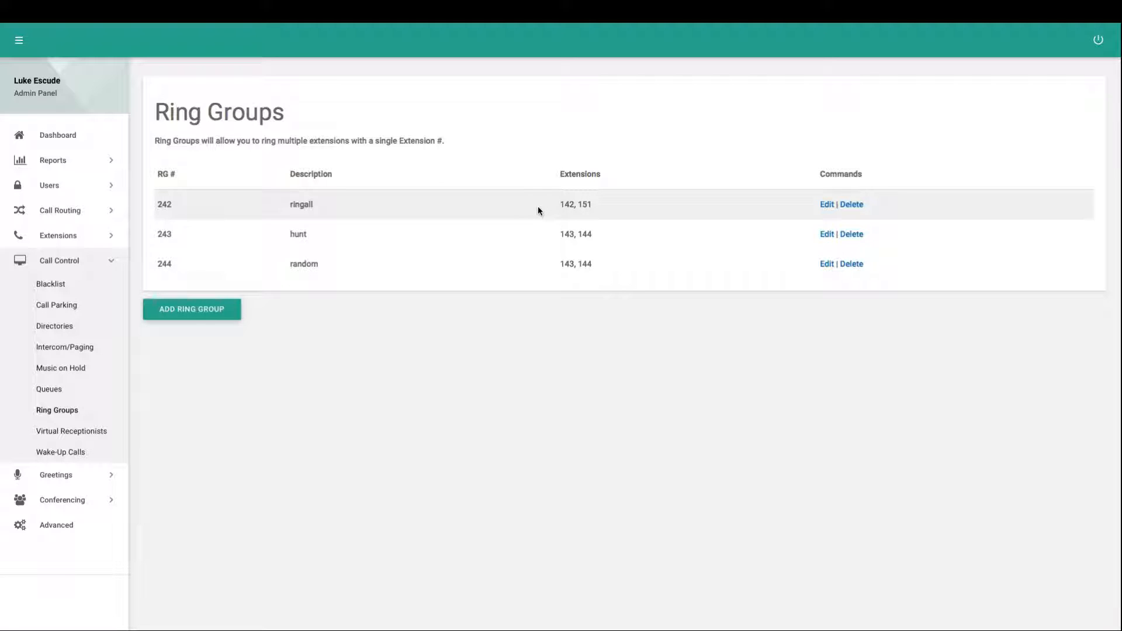
Start a new ring group with extension number 9605 and the name "Inbound Sales RG".
left_click(195, 308)
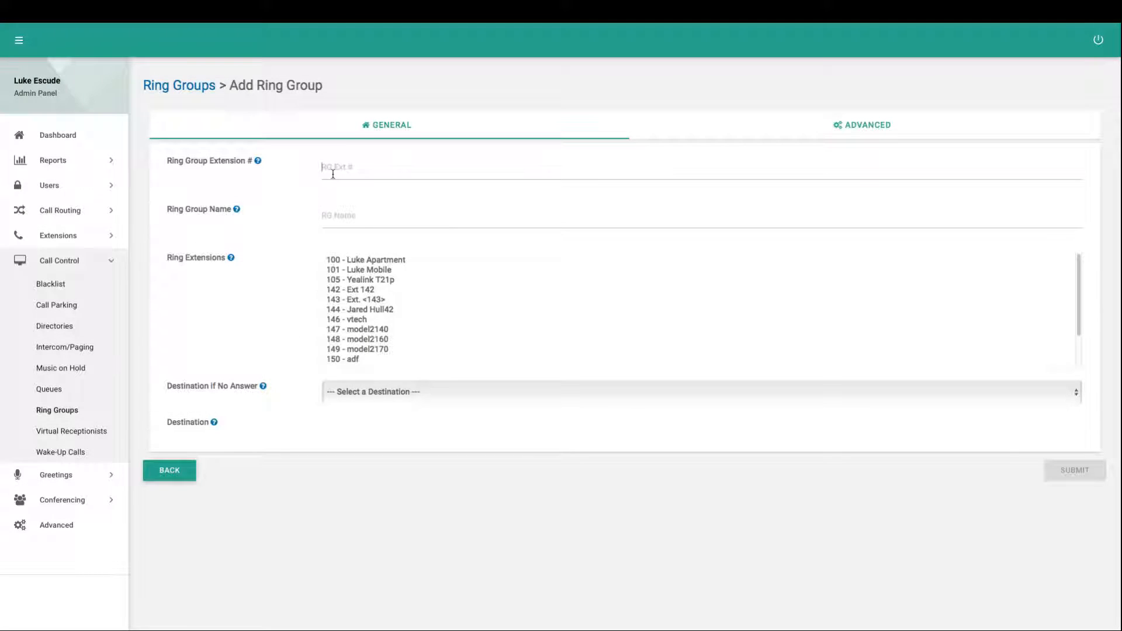
left_click(332, 175)
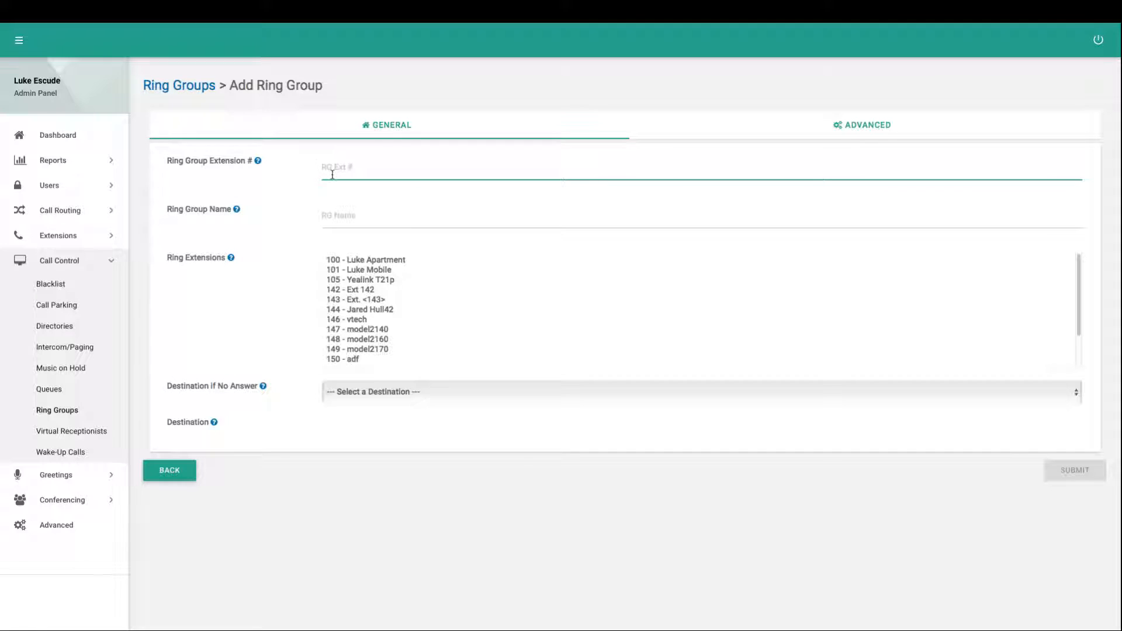
type("9600")
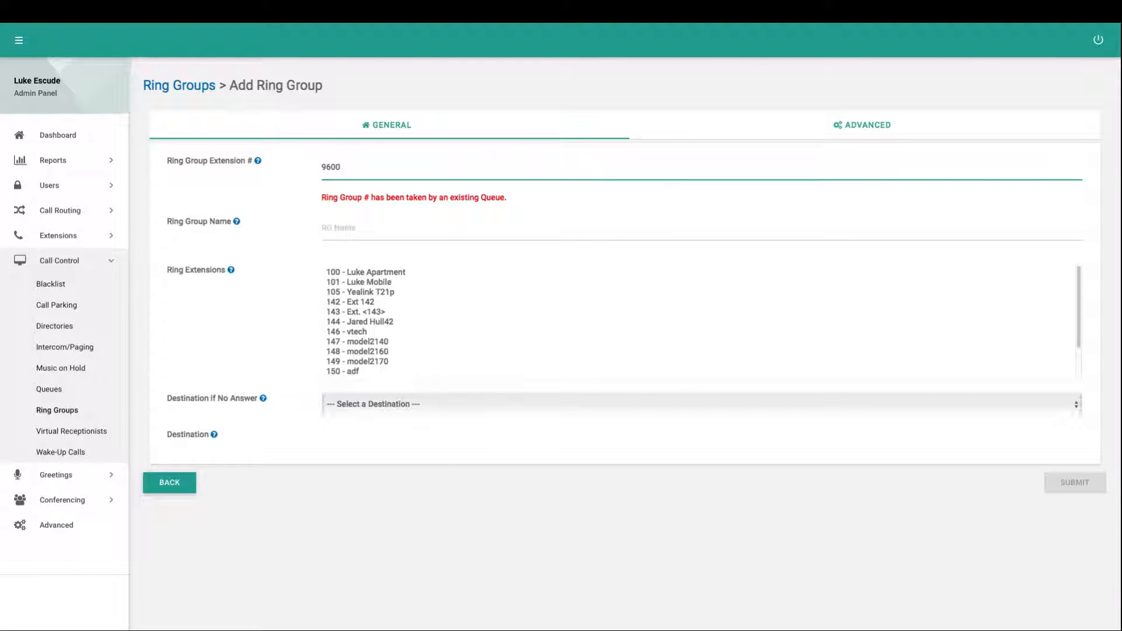
key("BackSpace")
type("5")
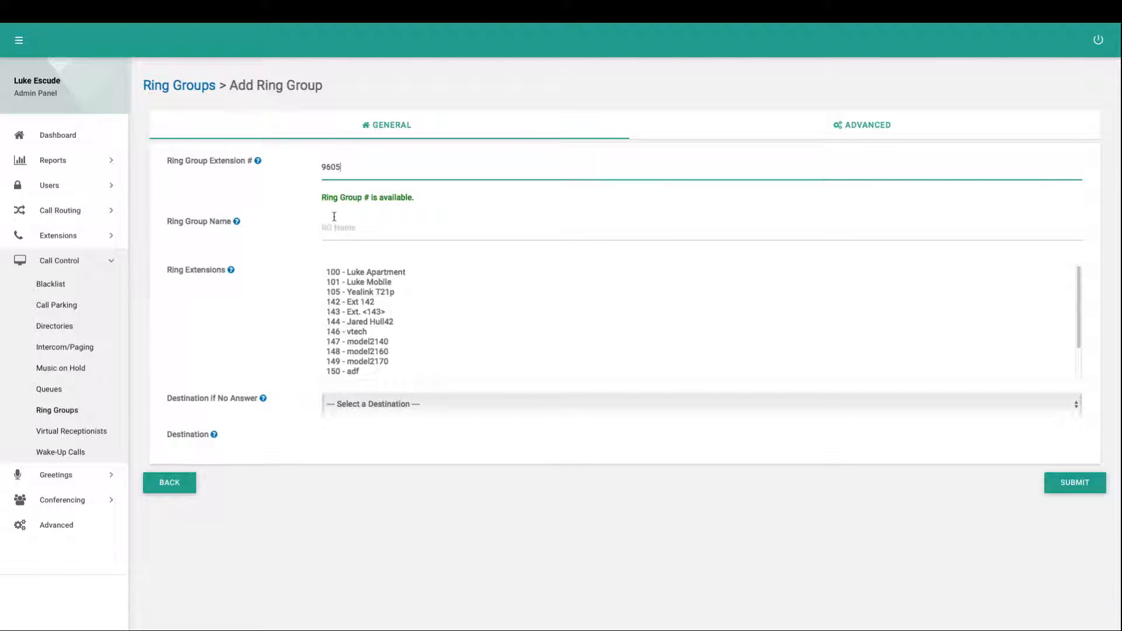
left_click_drag(340, 168, 322, 175)
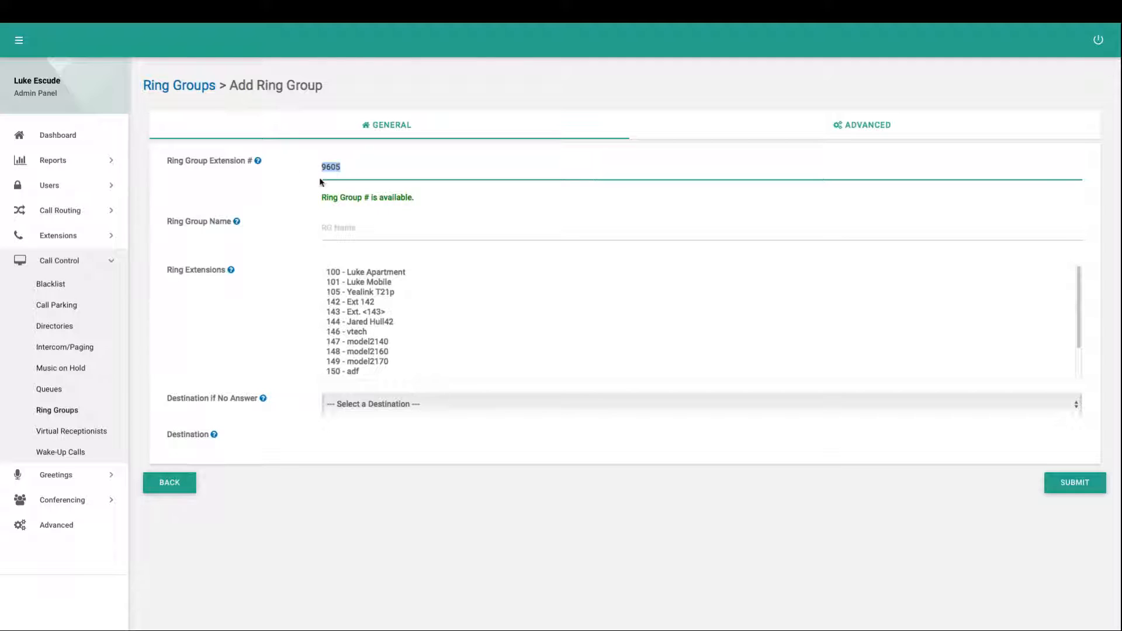
left_click(341, 229)
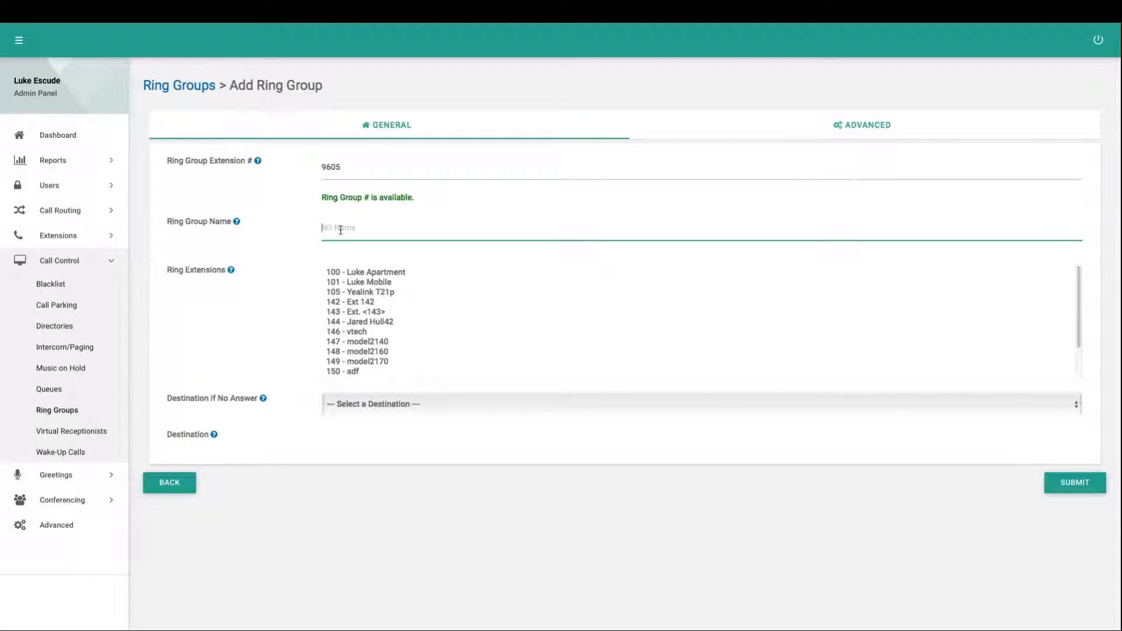
type("Inbound Sales RG")
Select extensions 100, 450 and 451 as the extensions the ring group rings.
left_click(349, 272)
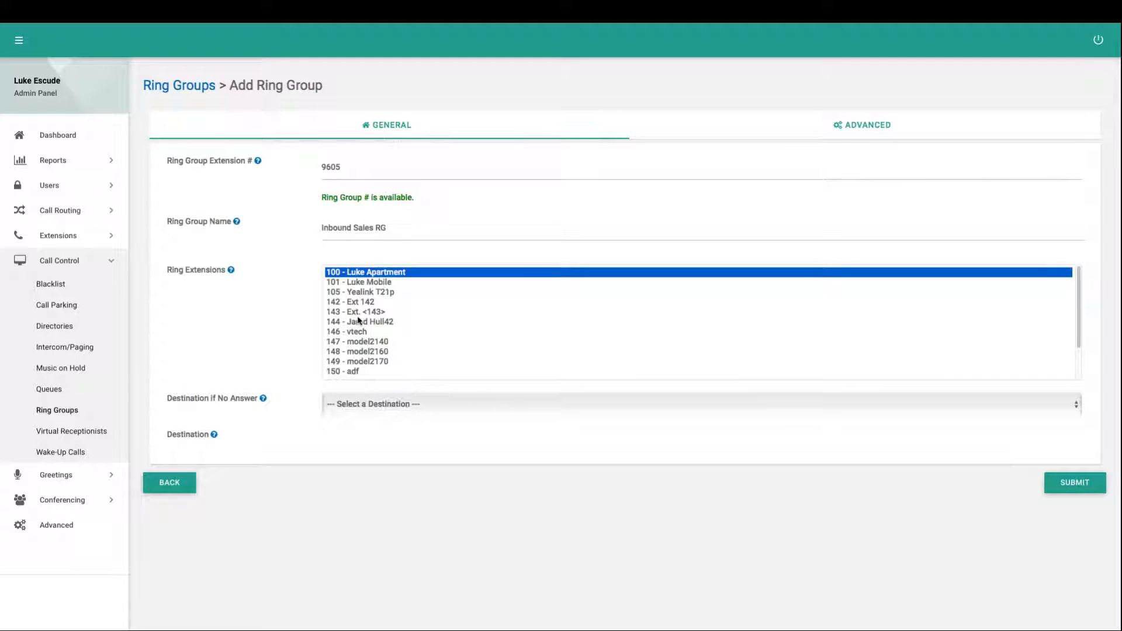
scroll(360, 324, "down", 1)
left_click(376, 353)
left_click(381, 360, "ctrl")
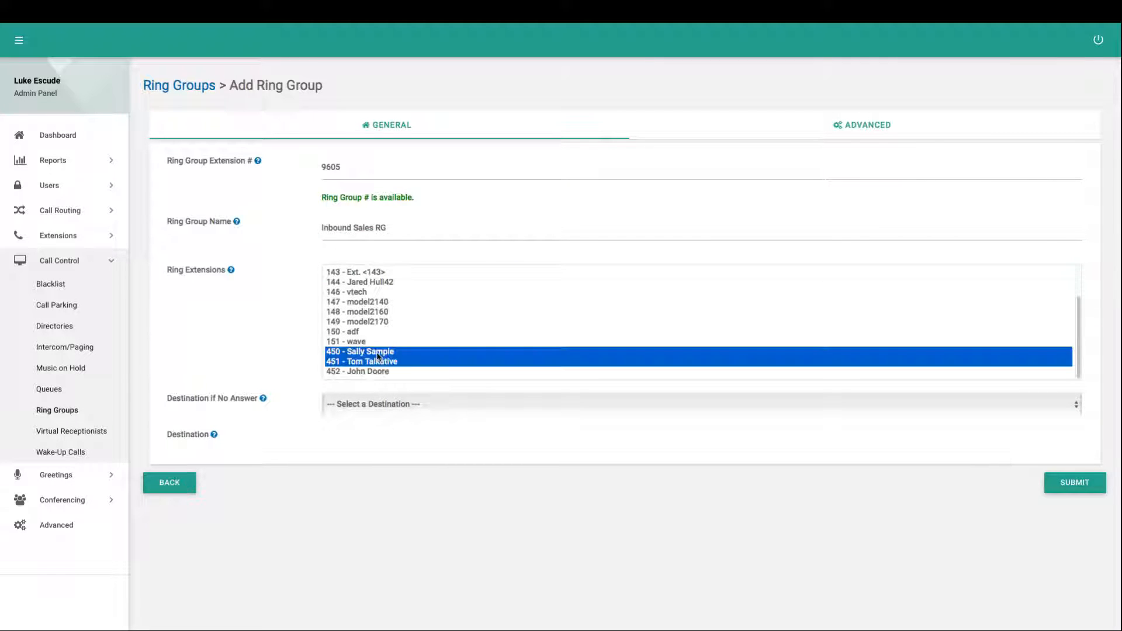
scroll(354, 276, "up", 1)
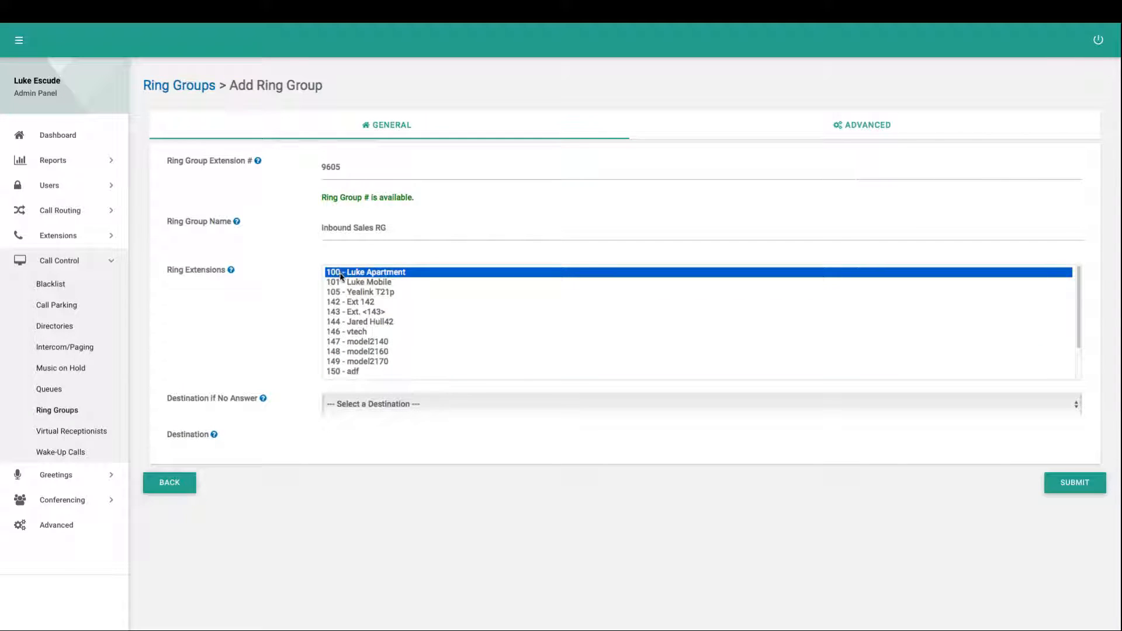
scroll(344, 276, "down", 2)
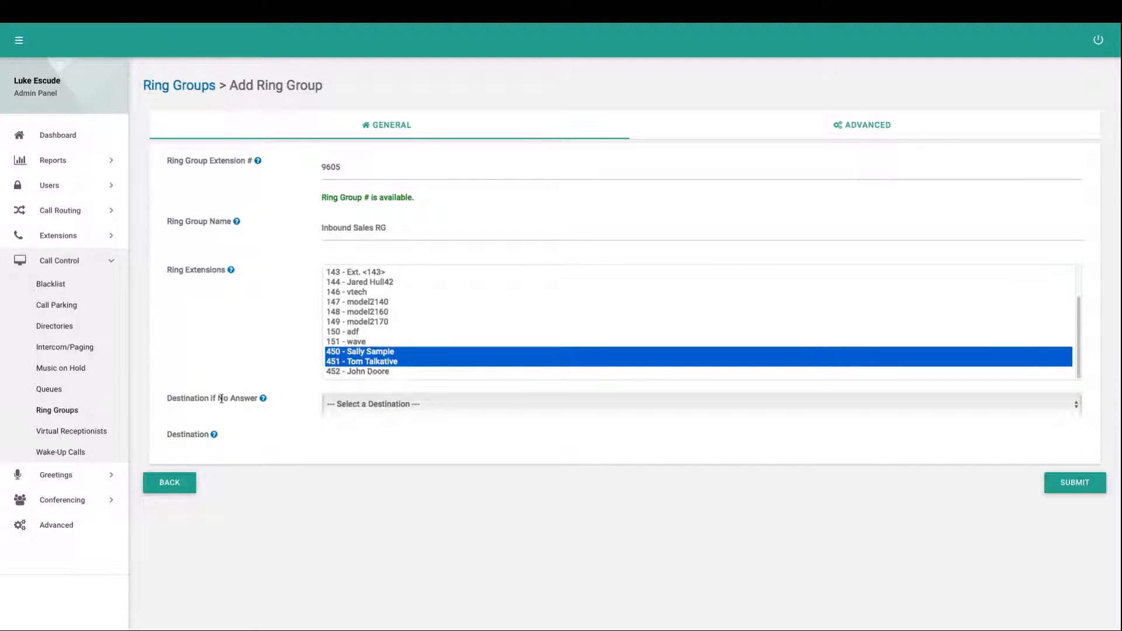
scroll(359, 367, "up", 2)
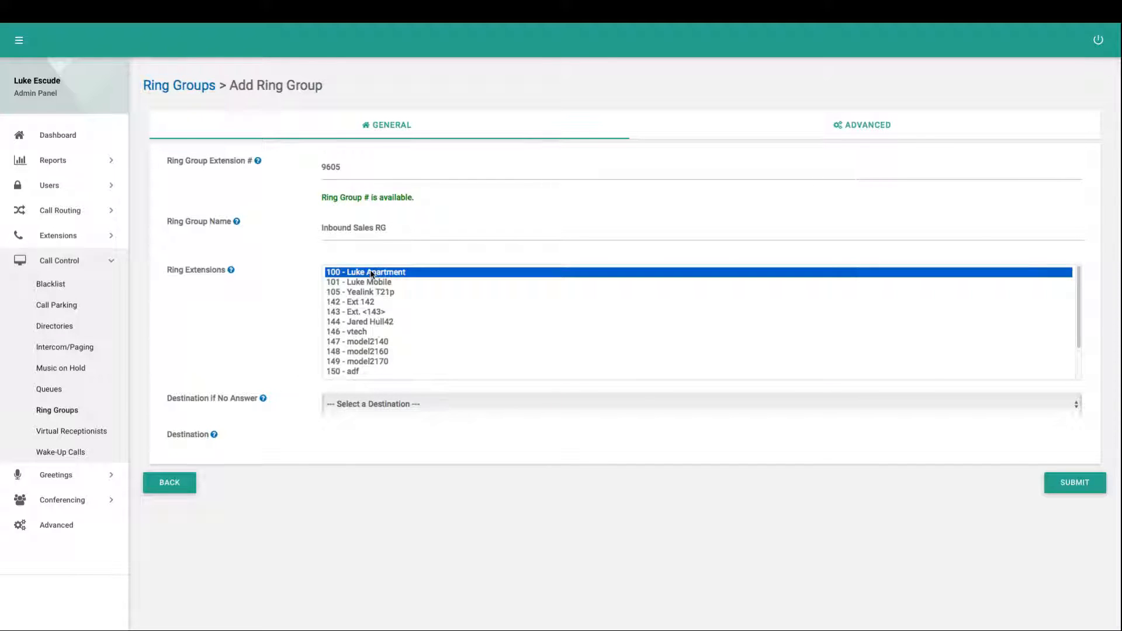
scroll(372, 278, "down", 2)
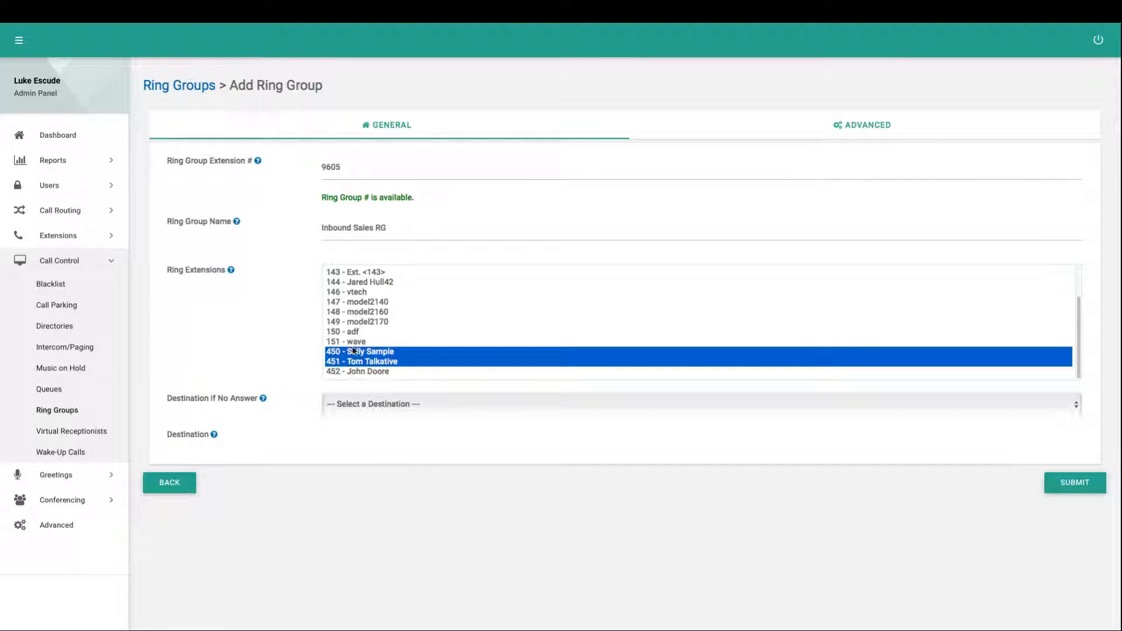
Send unanswered calls to a voicemail box, choosing the mailbox of extension 450 as the destination.
left_click(384, 407)
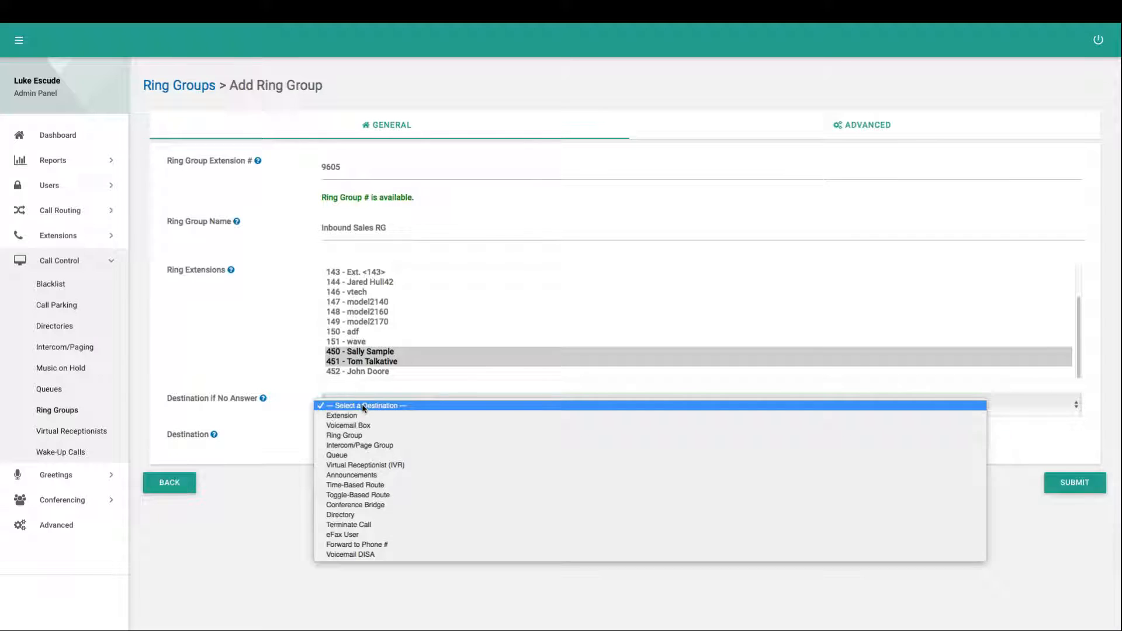
left_click(366, 426)
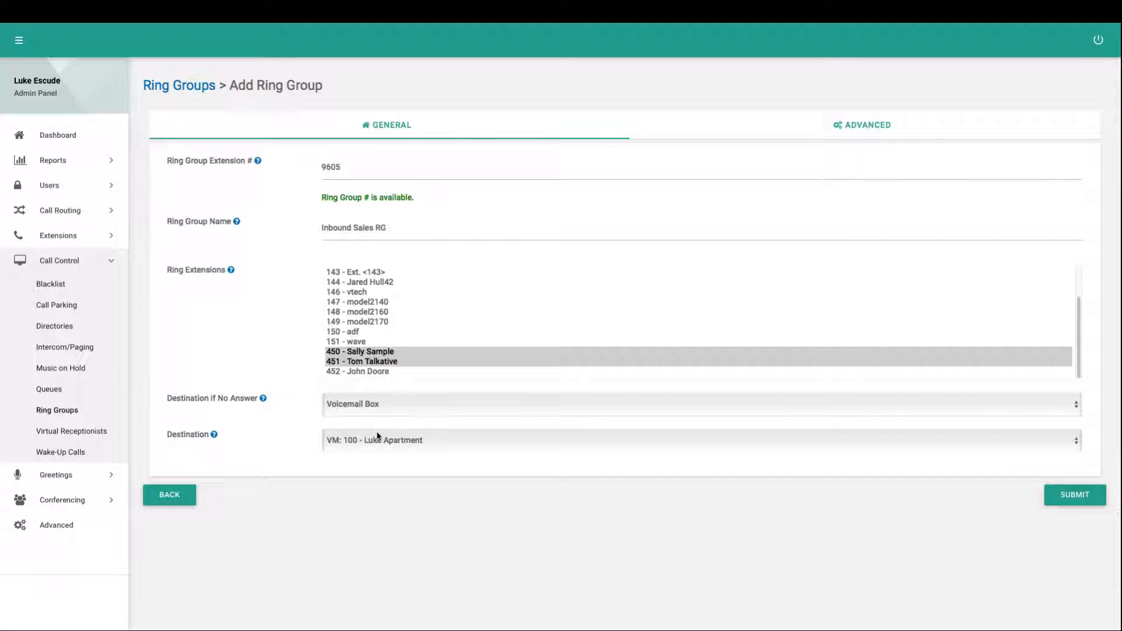
left_click(369, 439)
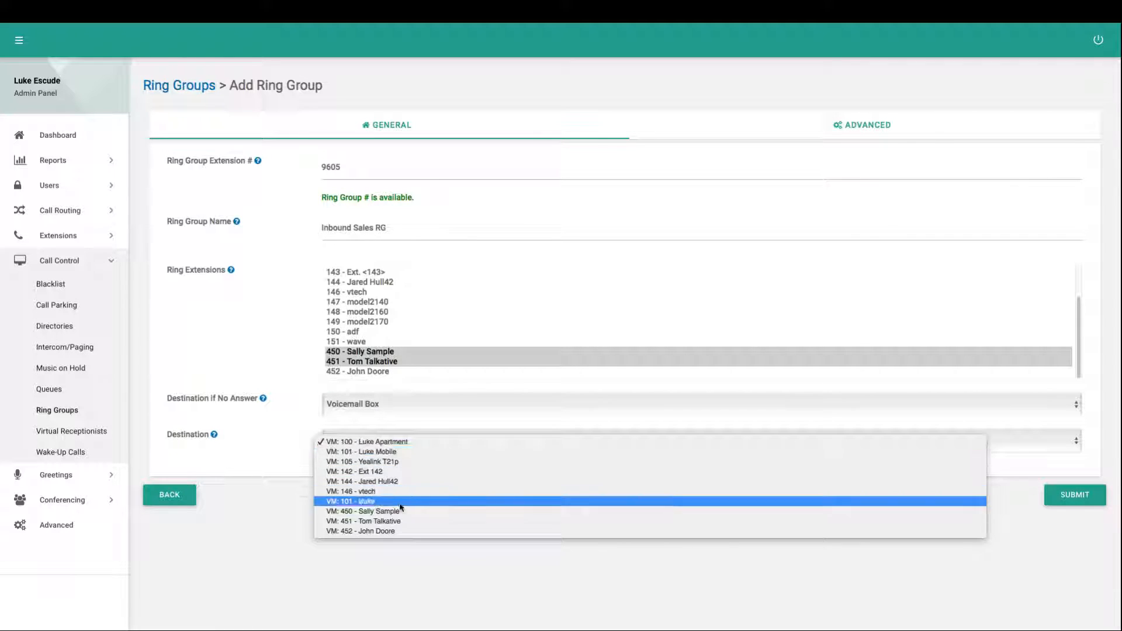
left_click(380, 511)
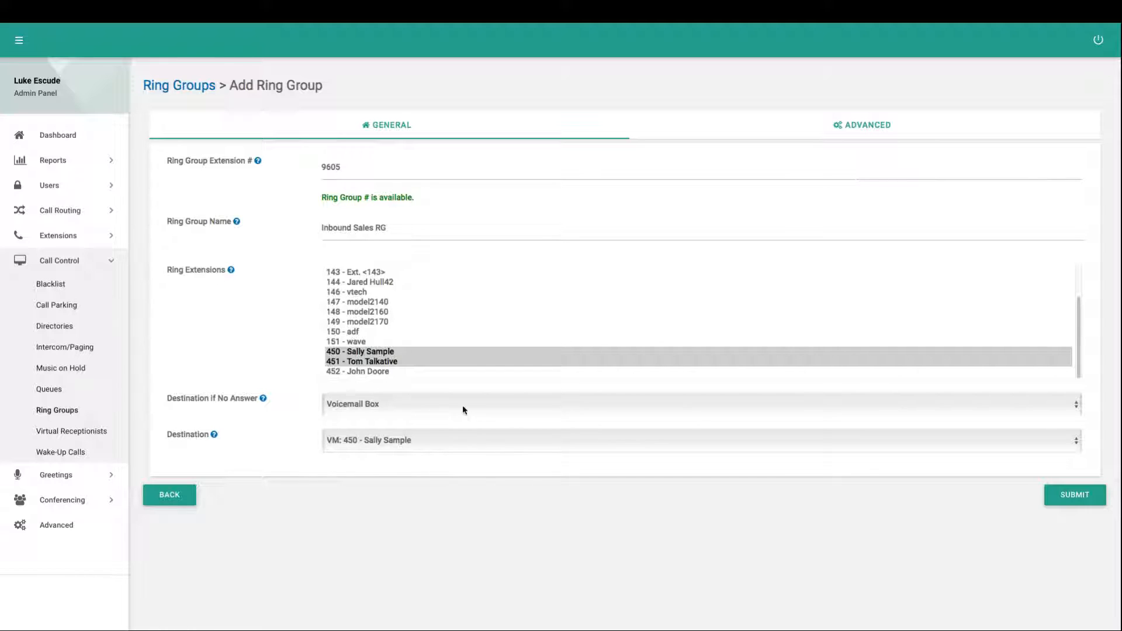
Set the ring group's CallerID prefix to "Sales:" in the advanced settings.
left_click(715, 139)
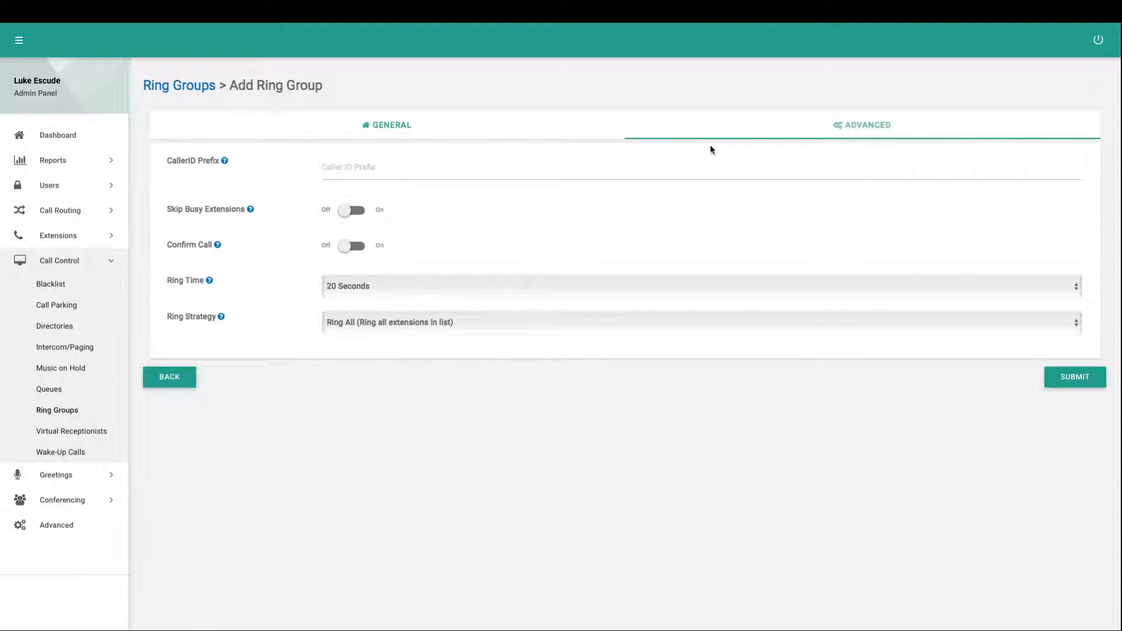
left_click(345, 163)
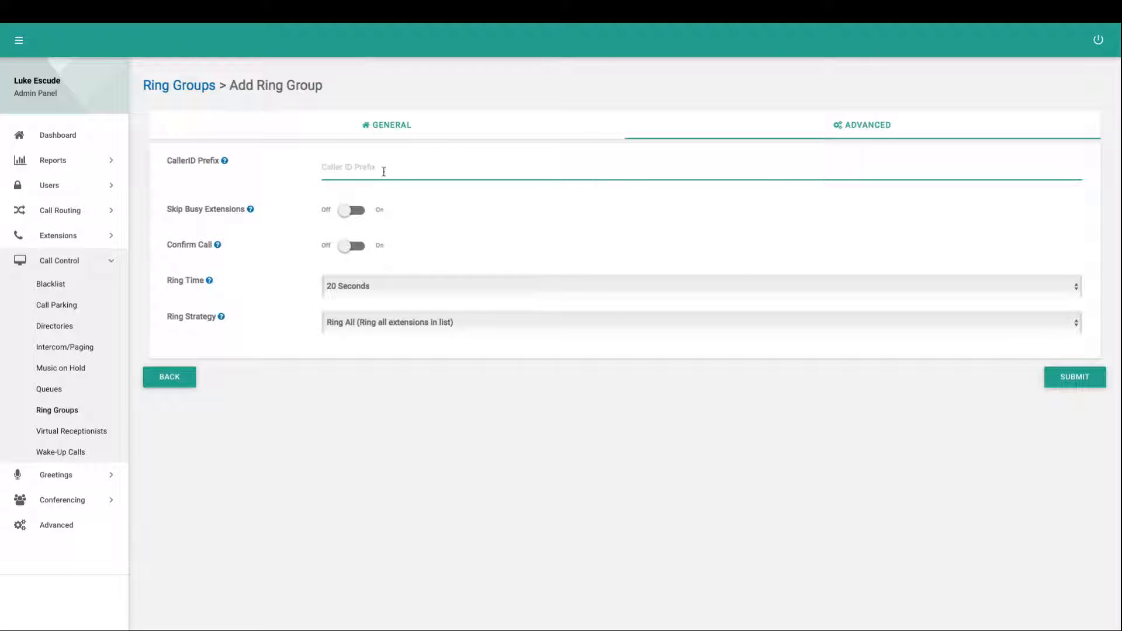
left_click(391, 136)
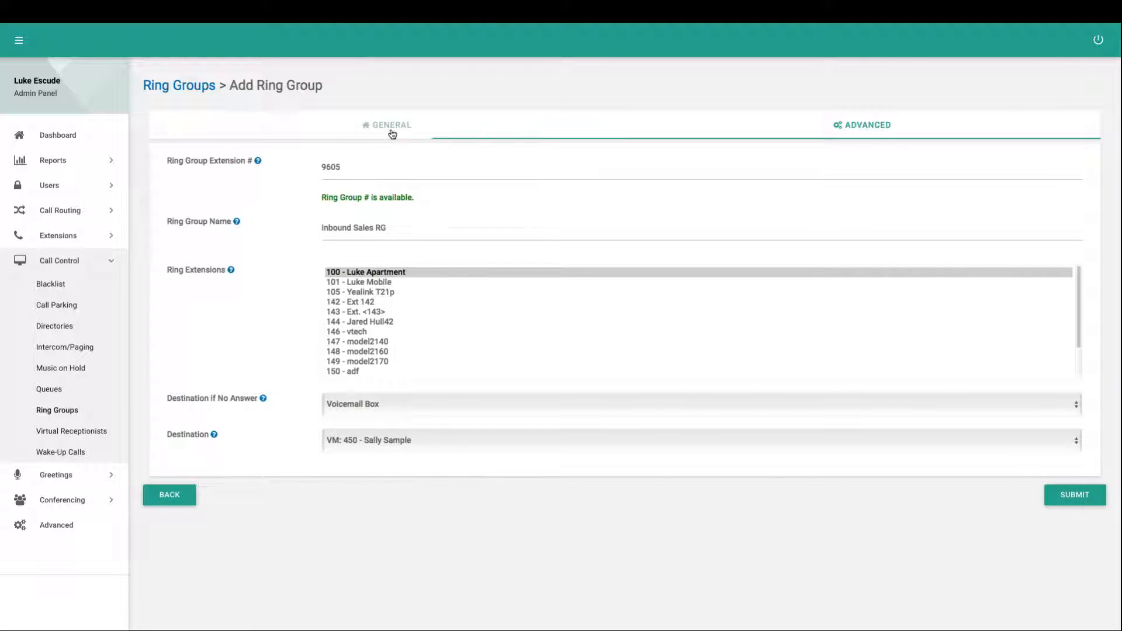
left_click(770, 135)
left_click(326, 164)
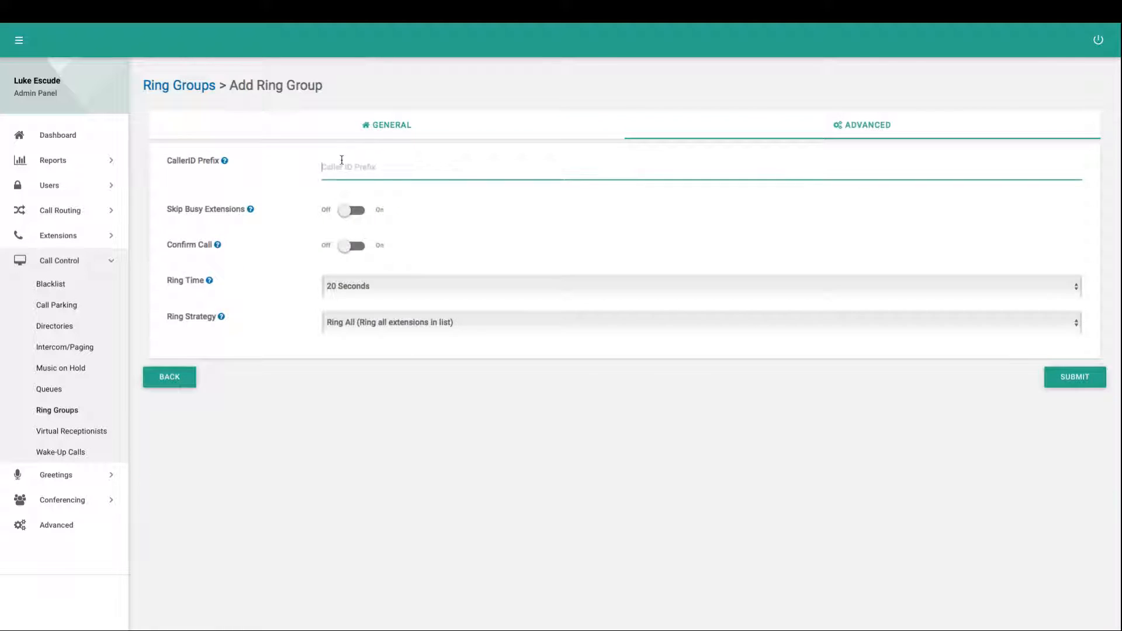
type("Sales:")
mouse_move(216, 246)
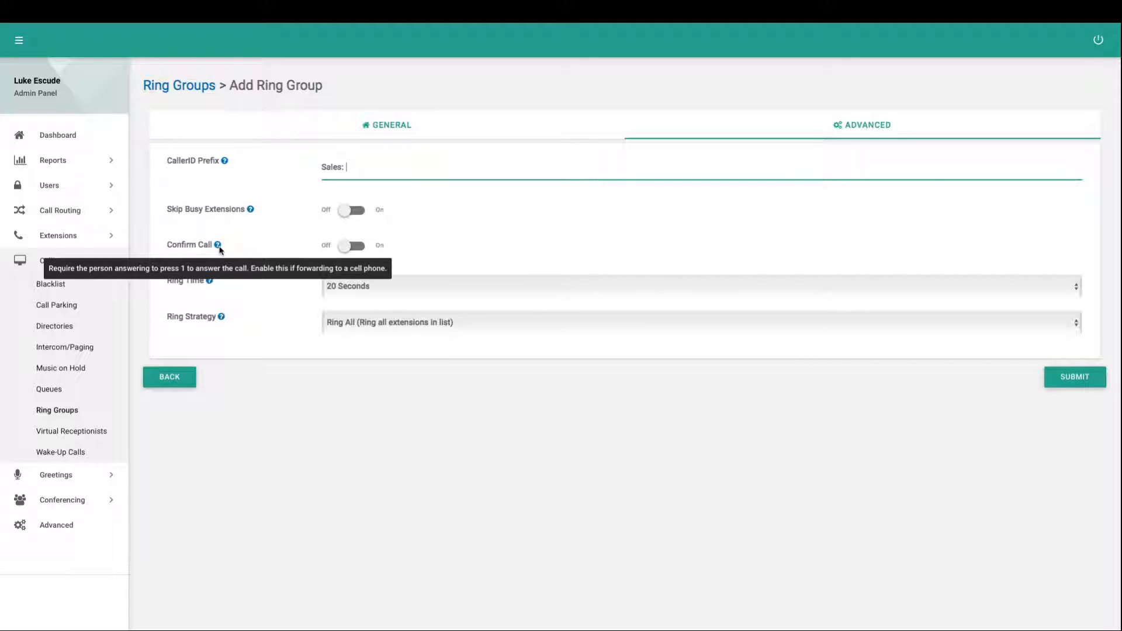
left_click(379, 248)
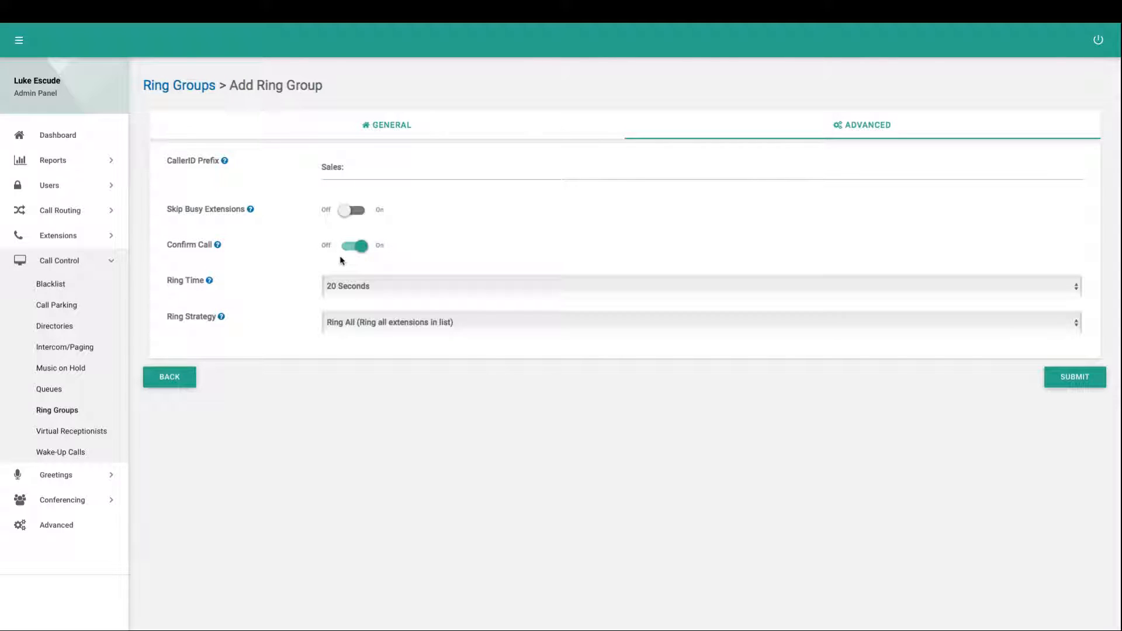
left_click(353, 246)
Keep the ring time at 20 Seconds and the Ring All strategy, and submit the new ring group.
left_click(368, 286)
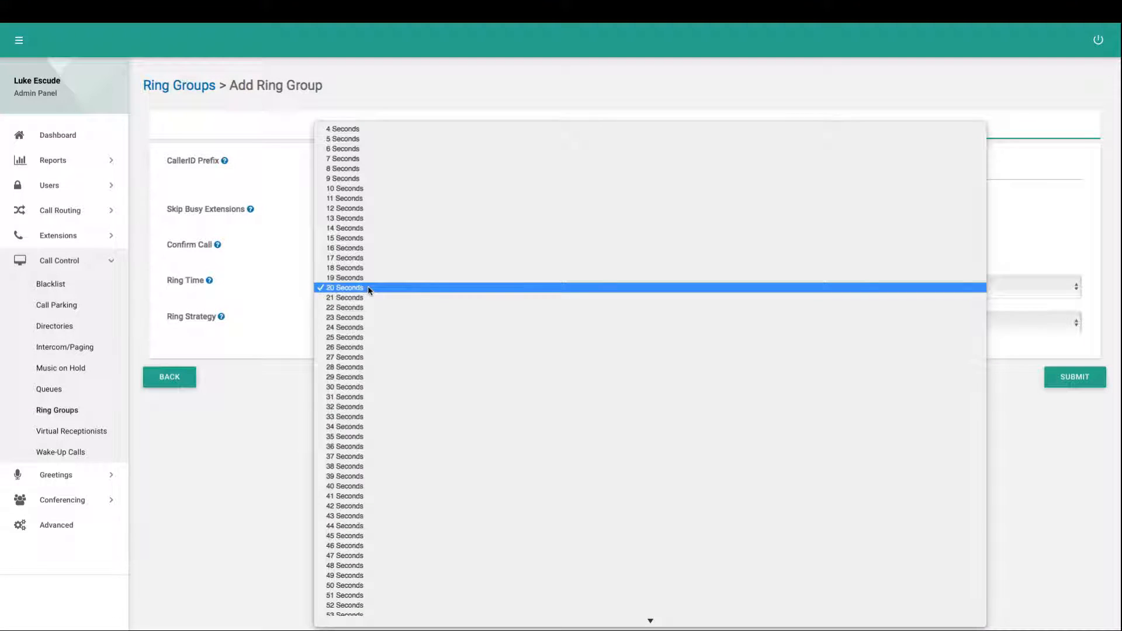
left_click(327, 289)
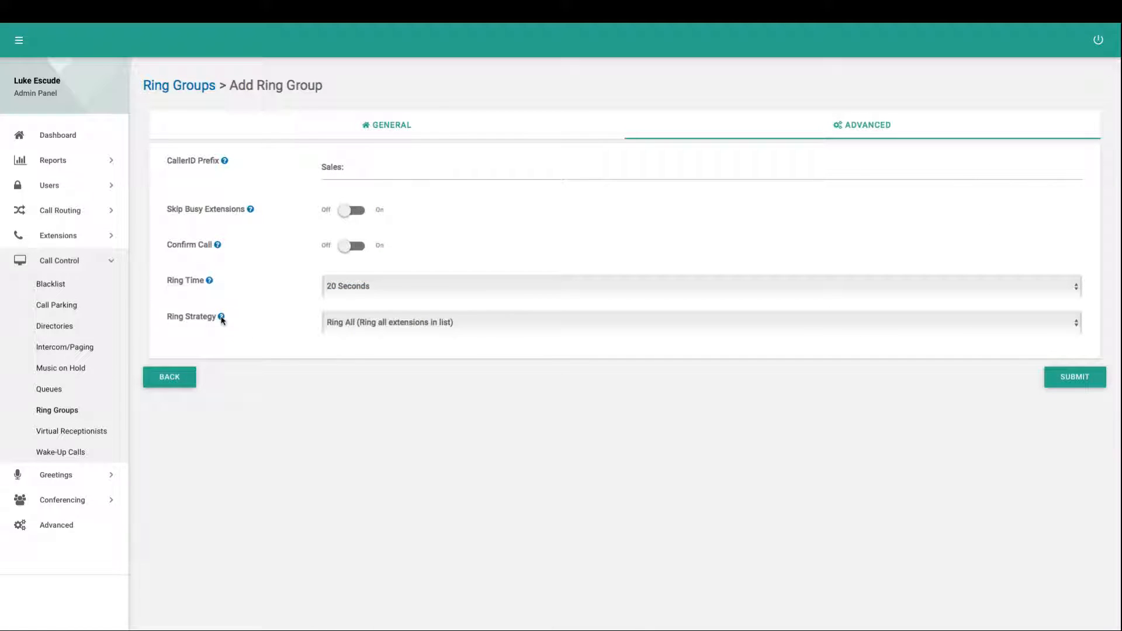
mouse_move(222, 319)
left_click(361, 329)
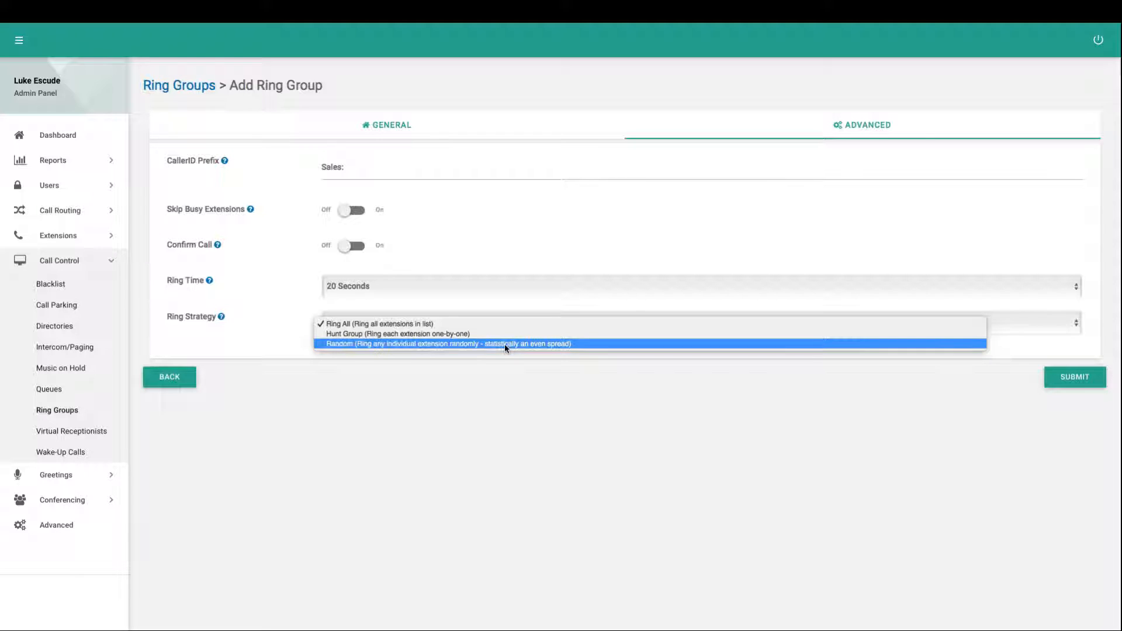
left_click(502, 405)
left_click(1079, 381)
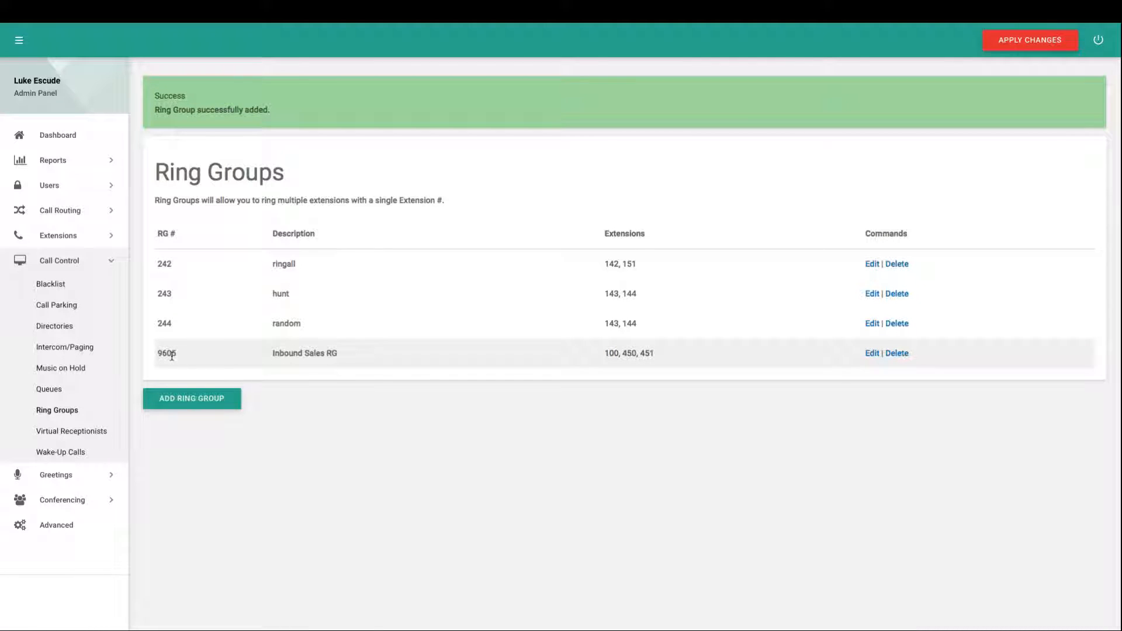
double_click(172, 355)
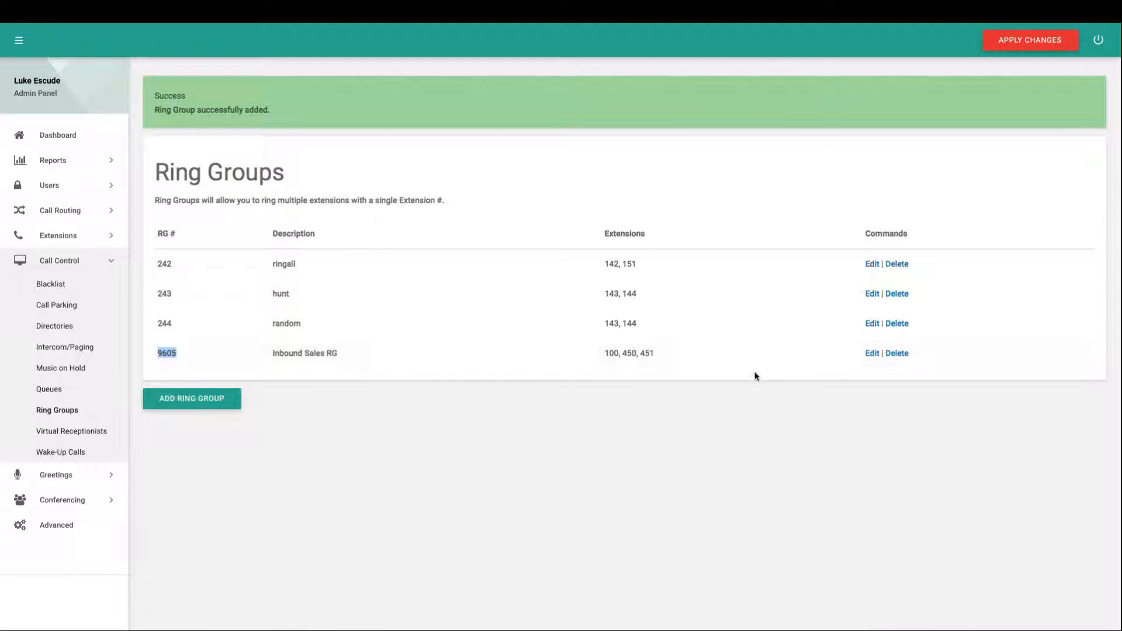
left_click_drag(604, 354, 676, 353)
left_click(672, 357)
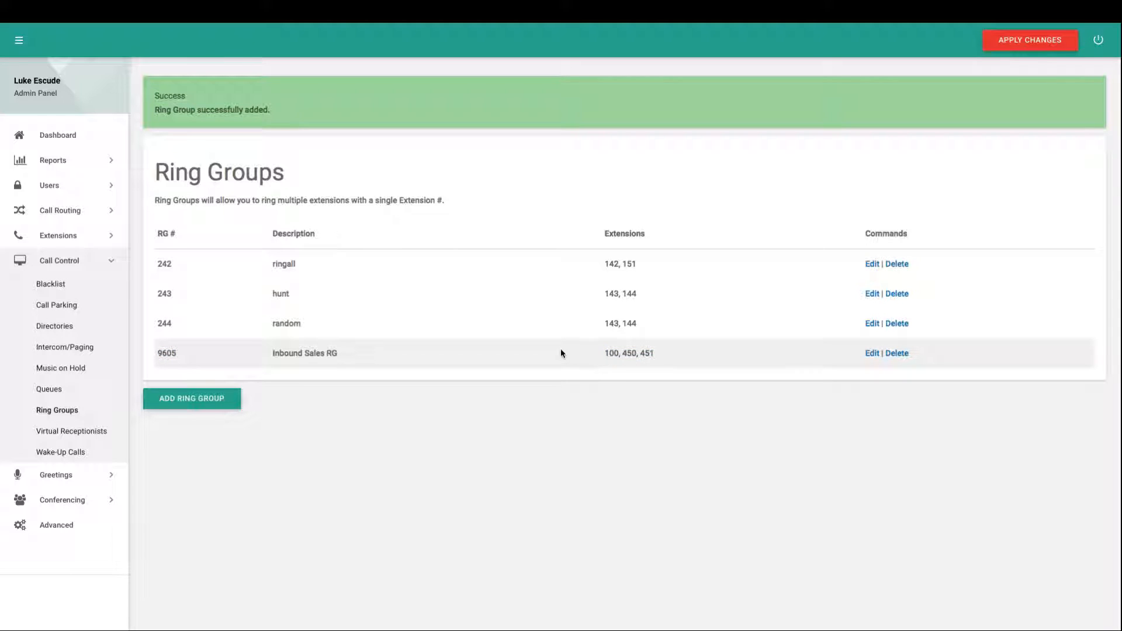
left_click(69, 214)
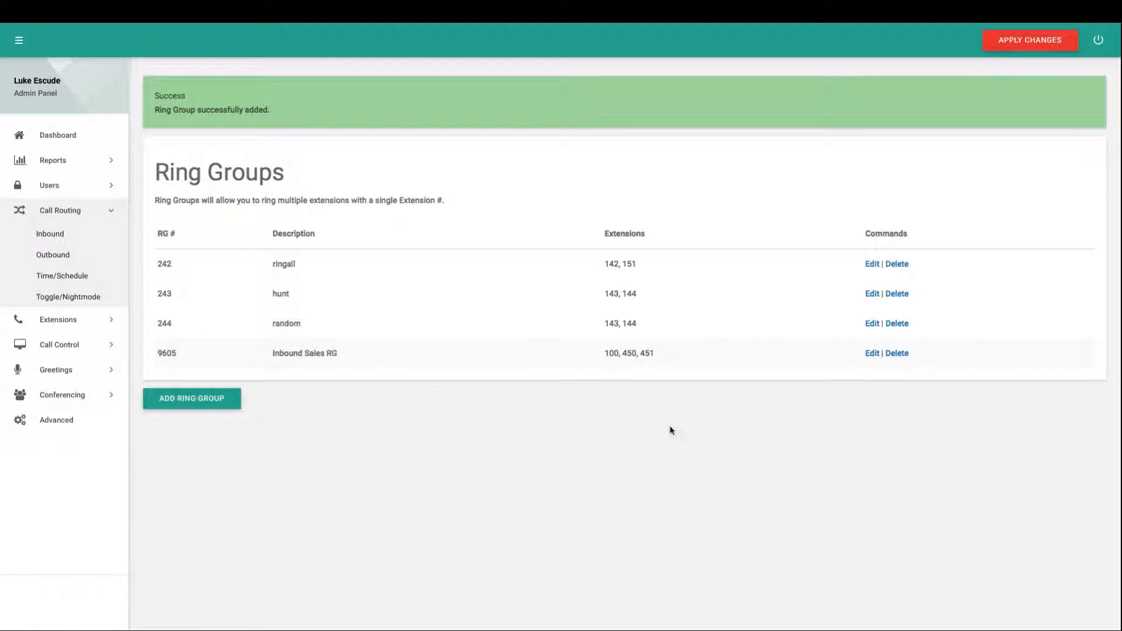
Apply the pending changes to the phone system's configuration.
left_click(1002, 39)
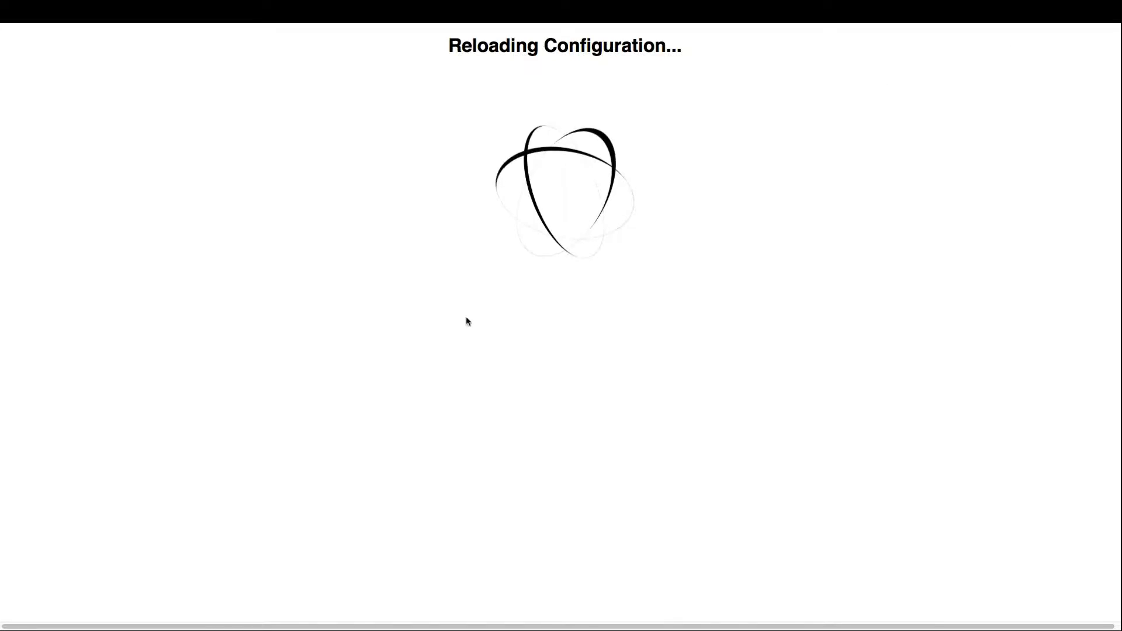